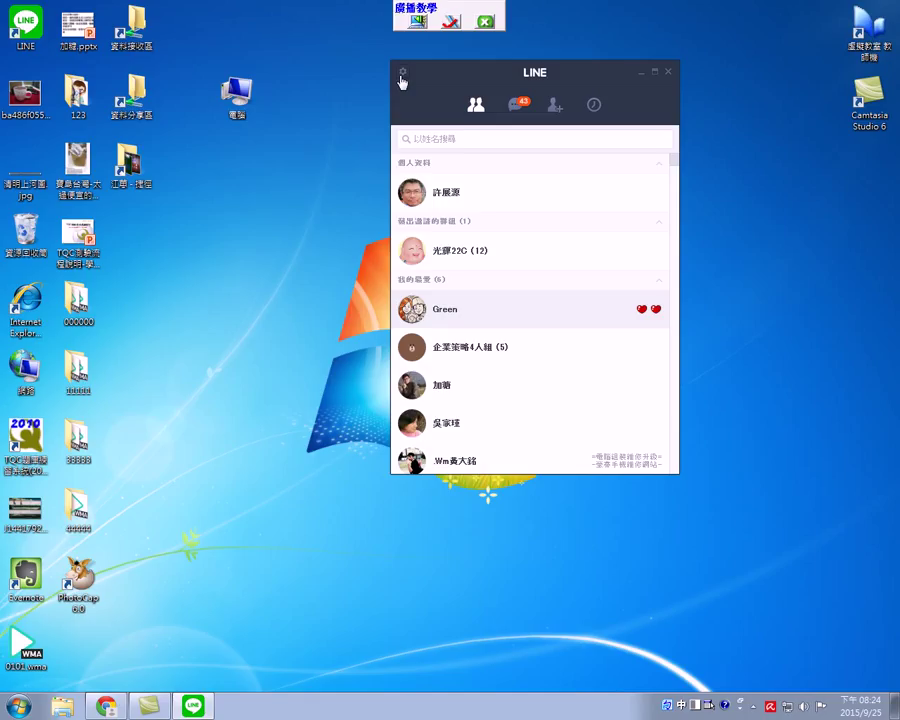
Open the LINE settings and view the reminder (提醒) options
left_click(401, 78)
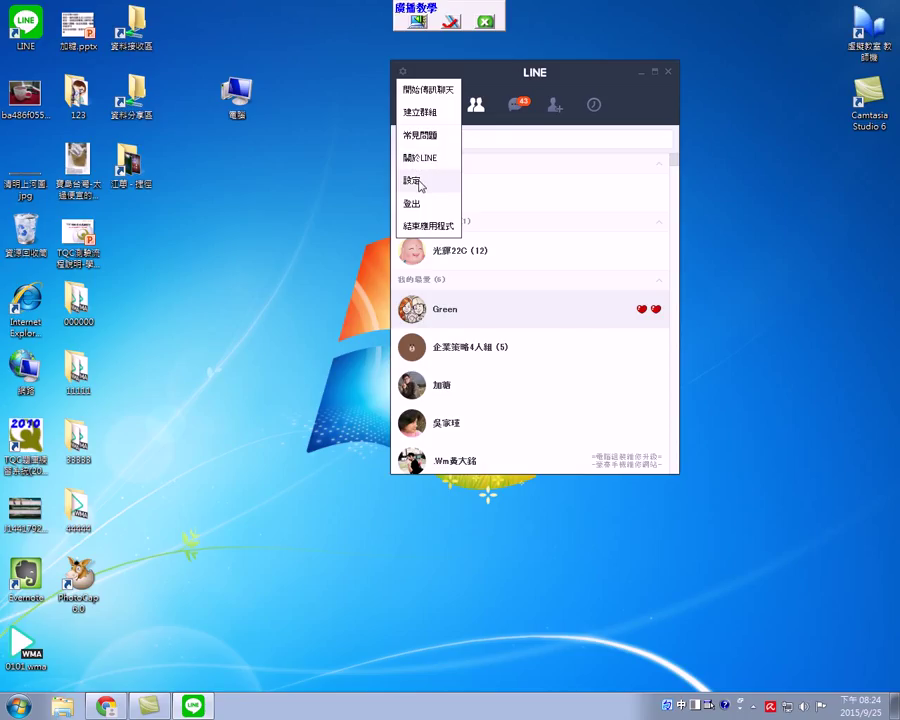
left_click(420, 186)
left_click_drag(533, 82, 383, 74)
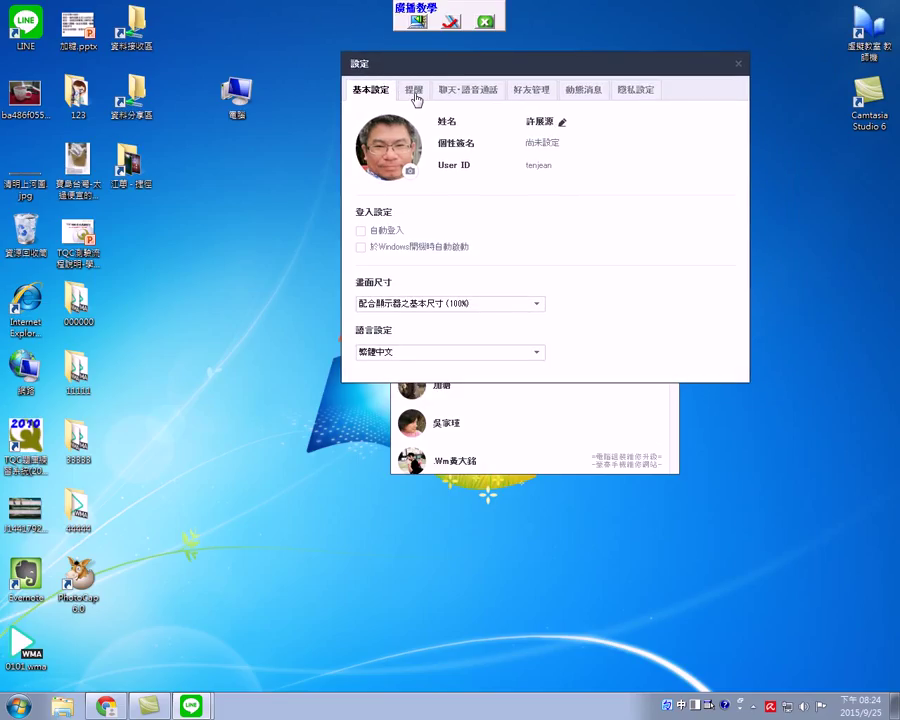
left_click(414, 92)
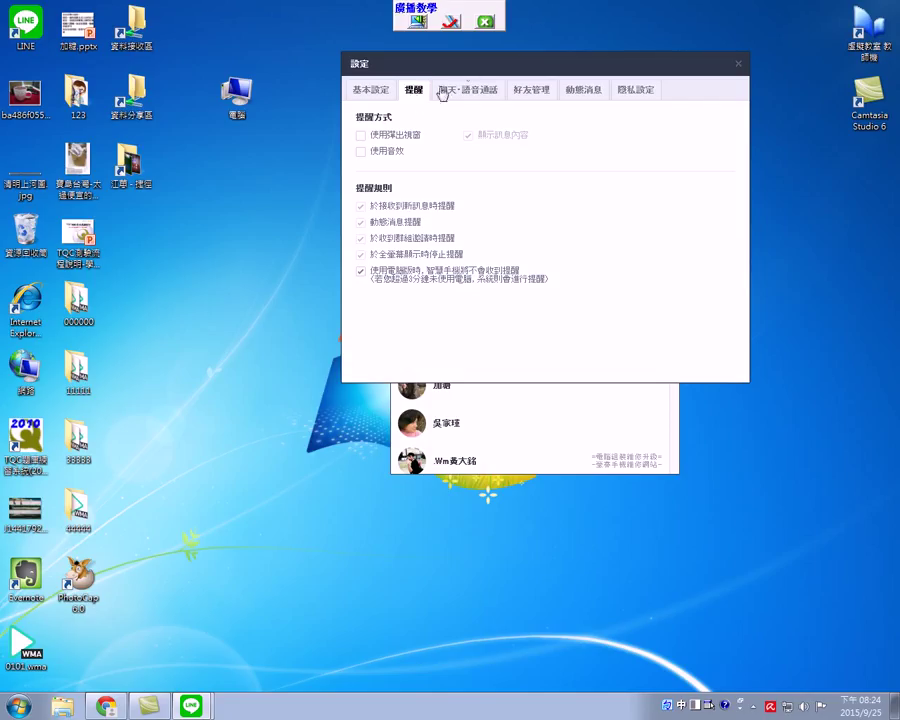
Stop the classroom screen broadcast and close the LINE settings window
left_click(485, 21)
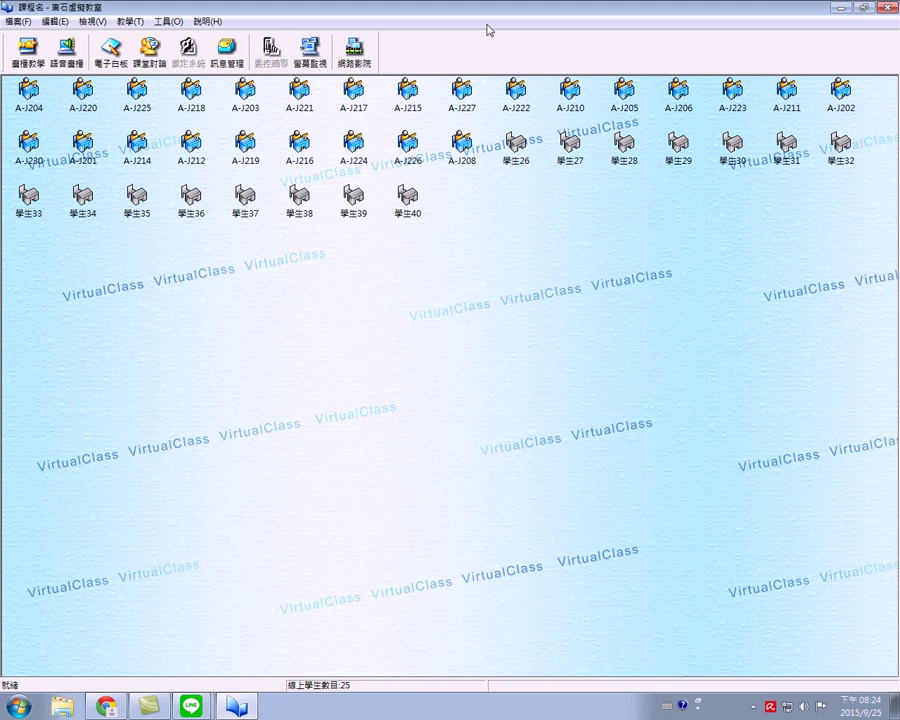
left_click(753, 705)
key("F9")
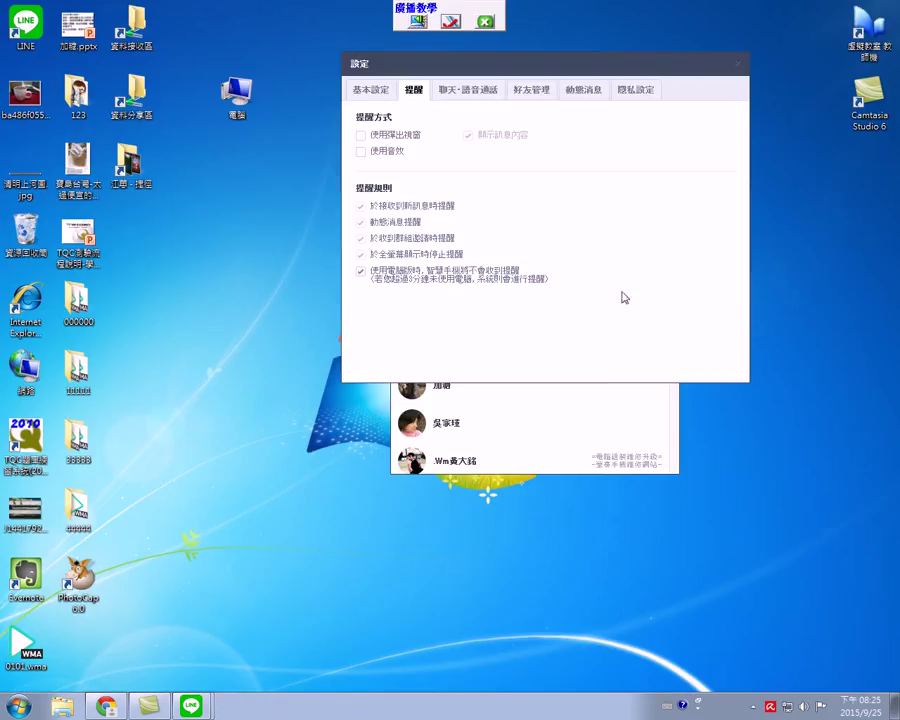
left_click(738, 63)
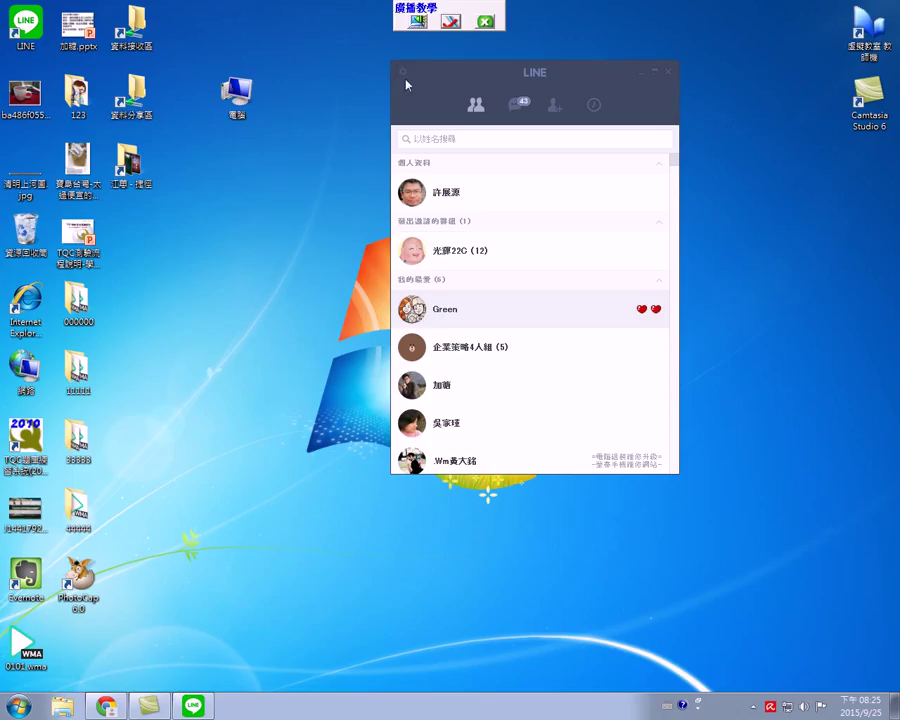
Reopen the LINE settings and enable pop-up windows (使用彈出視窗) as the reminder method
left_click_drag(422, 80, 355, 118)
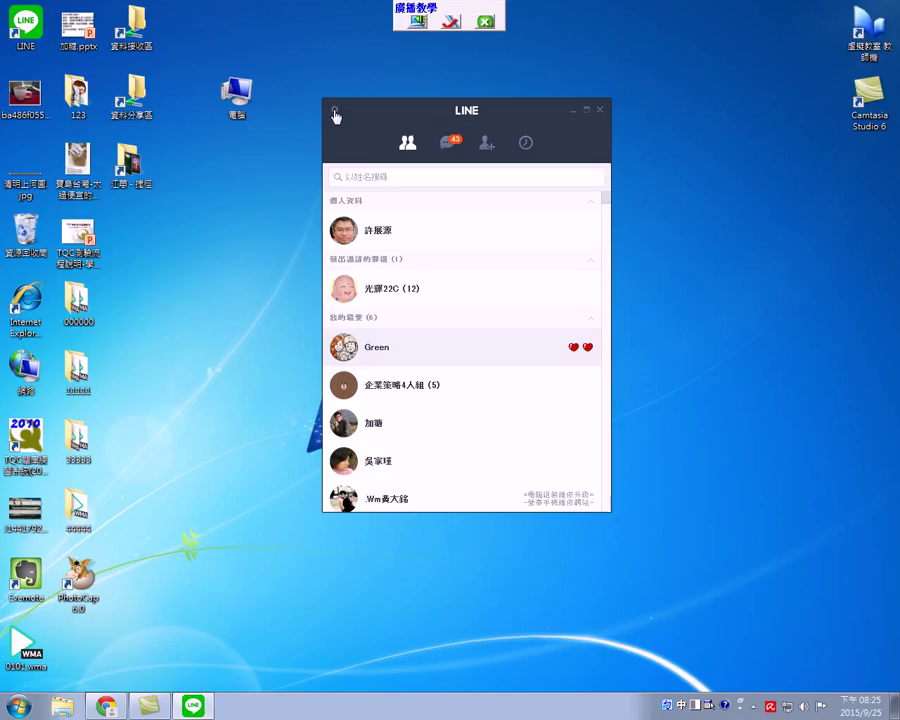
left_click(336, 114)
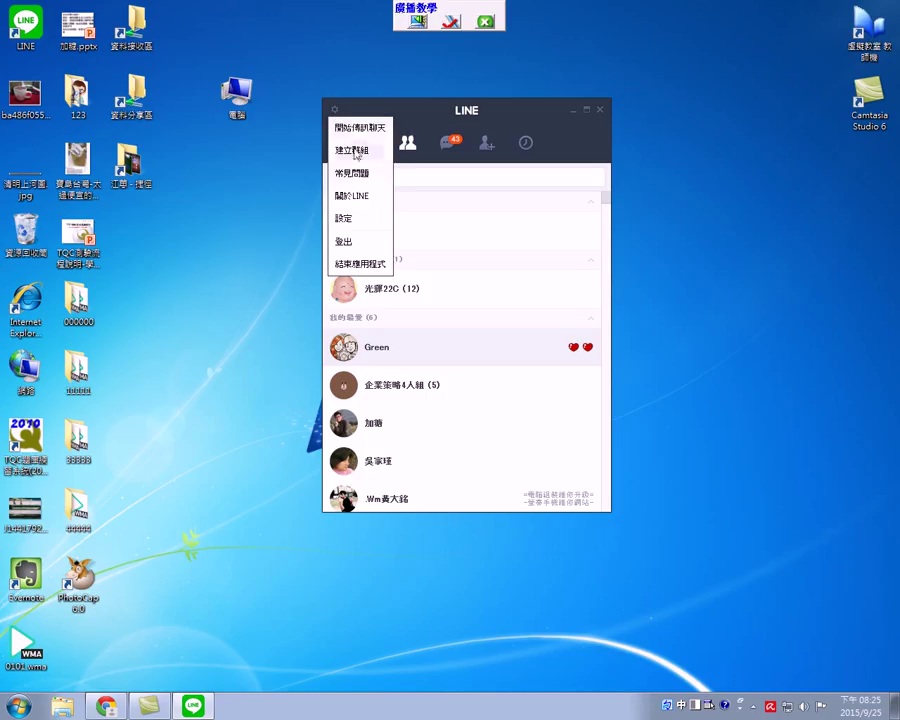
left_click(344, 219)
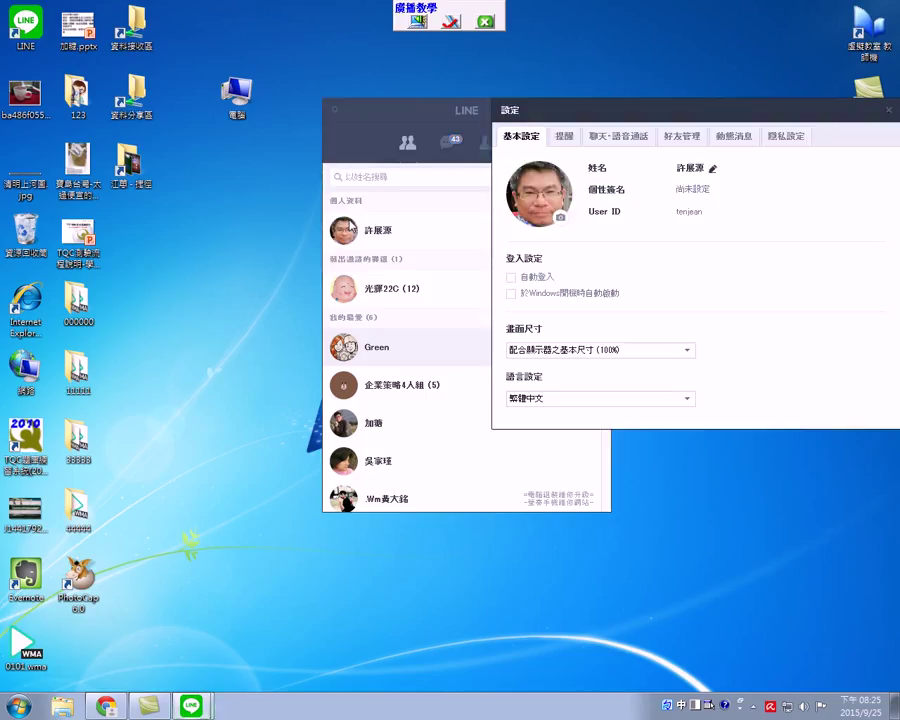
left_click(566, 138)
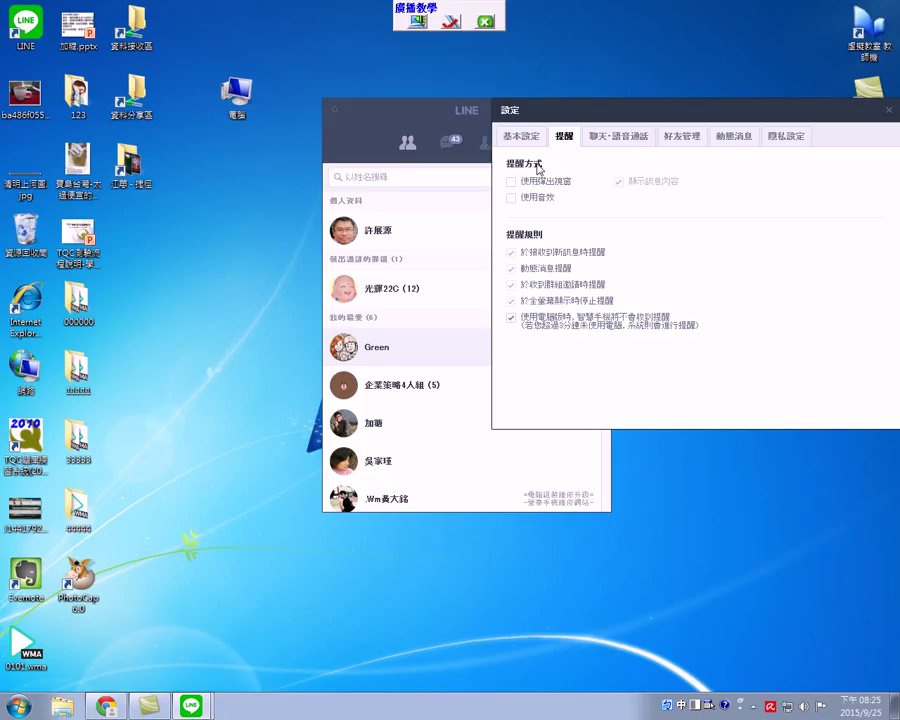
left_click(515, 203)
left_click(515, 182)
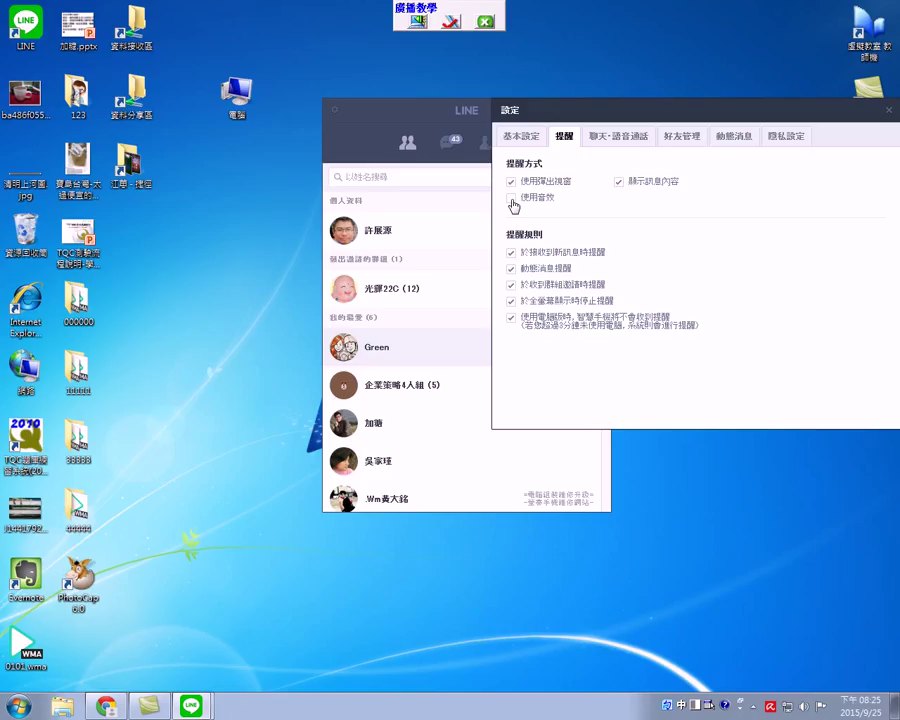
Try toggling the sound effect (使用音效) and group invitation (於收到群組邀請時提醒) reminder options
left_click(511, 198)
left_click(514, 288)
left_click(513, 287)
Leave the screen broadcast and minimize the virtual classroom window
left_click(418, 21)
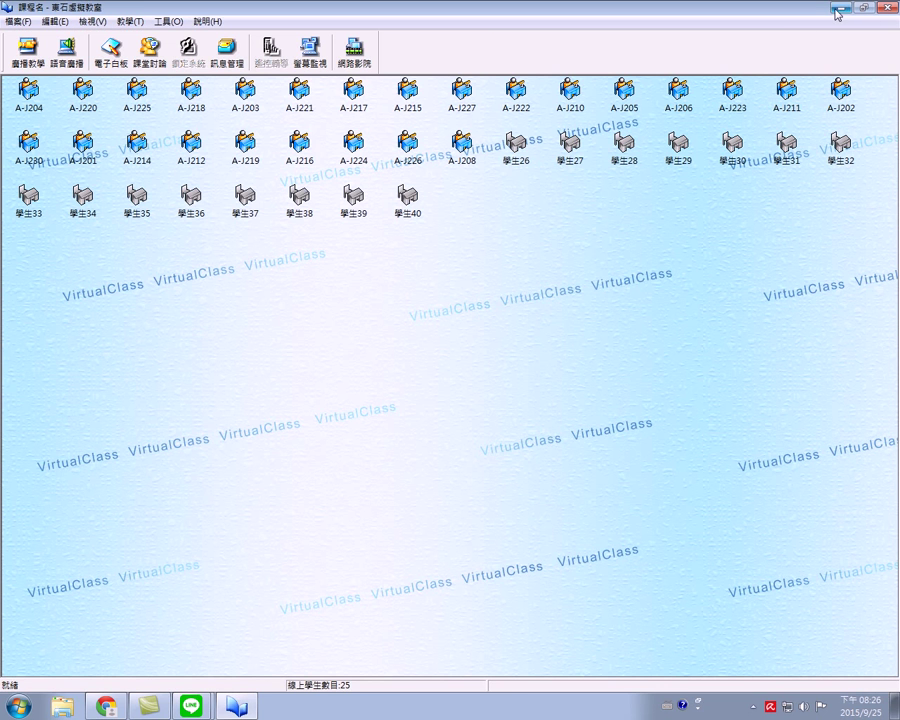
left_click(841, 7)
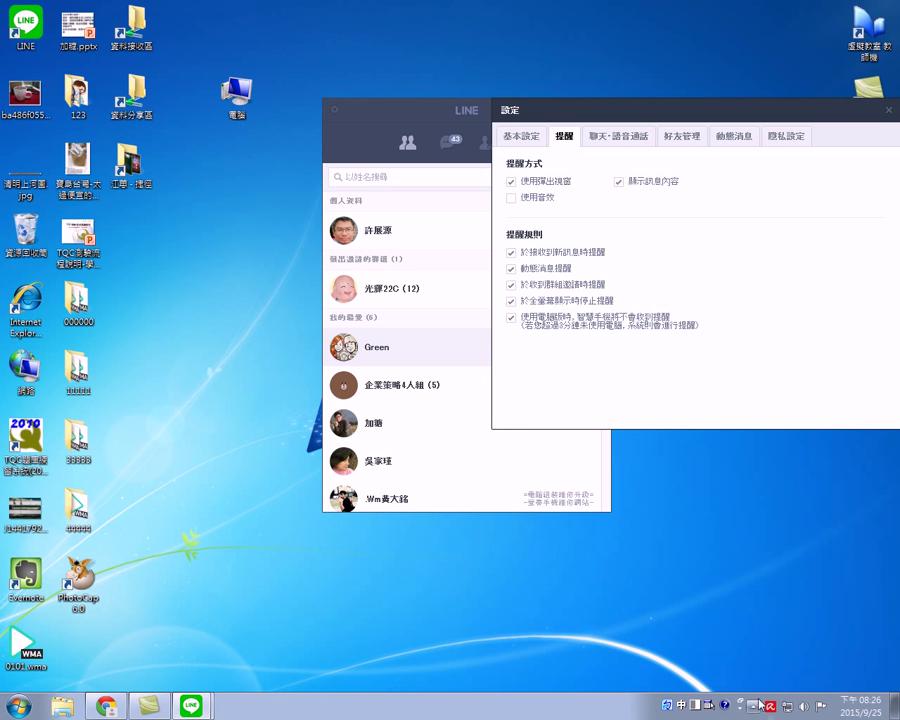
left_click(753, 705)
left_click(732, 624)
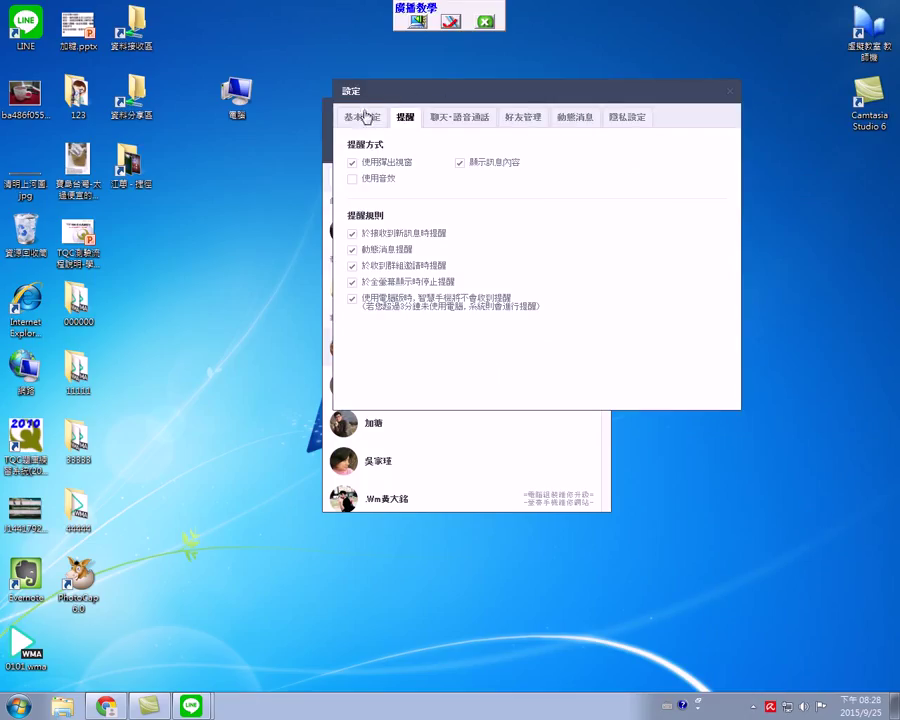
Open the image picker for the profile photo from the basic settings (基本設定) and cancel it without choosing a picture
left_click_drag(366, 102, 353, 99)
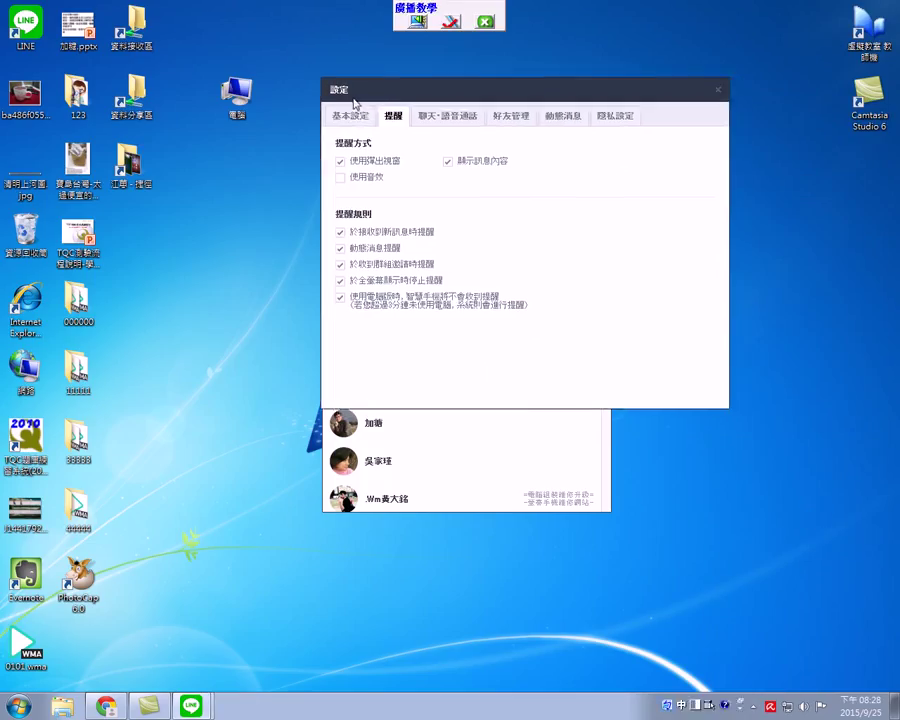
left_click(350, 118)
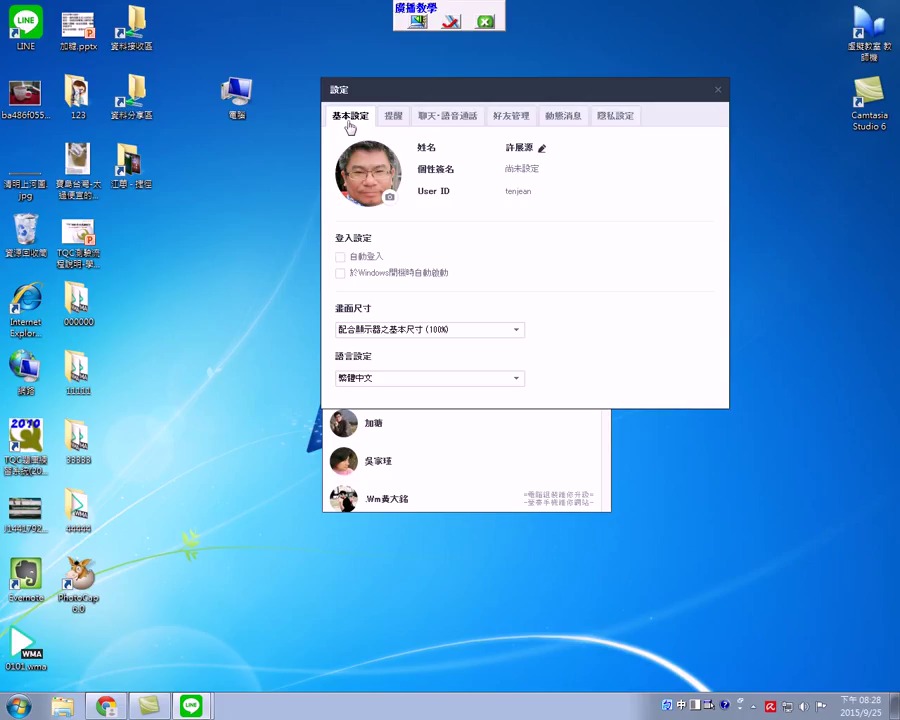
left_click(386, 197)
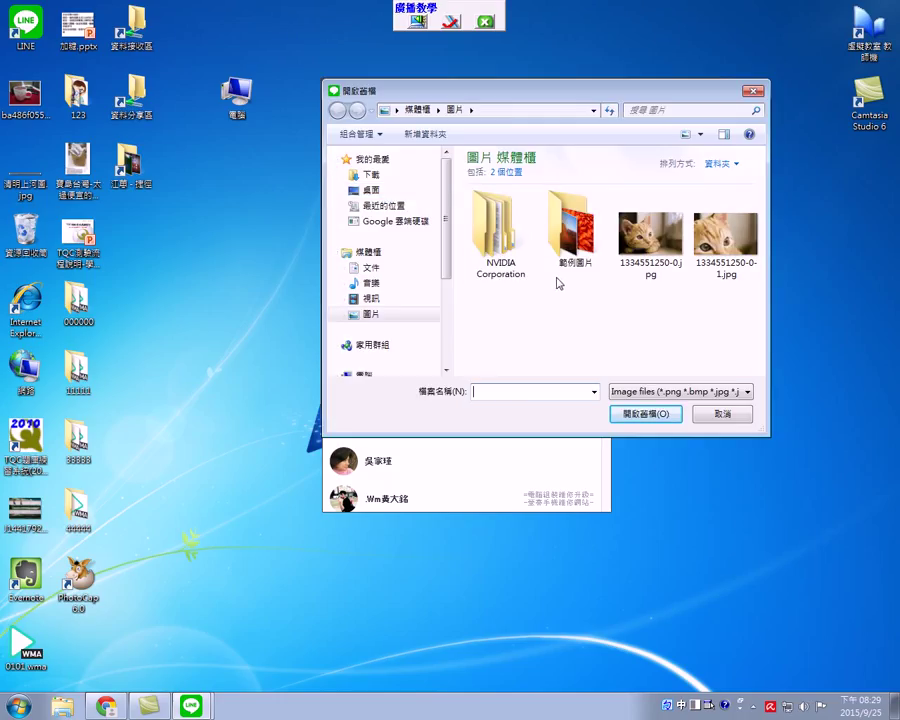
left_click(700, 418)
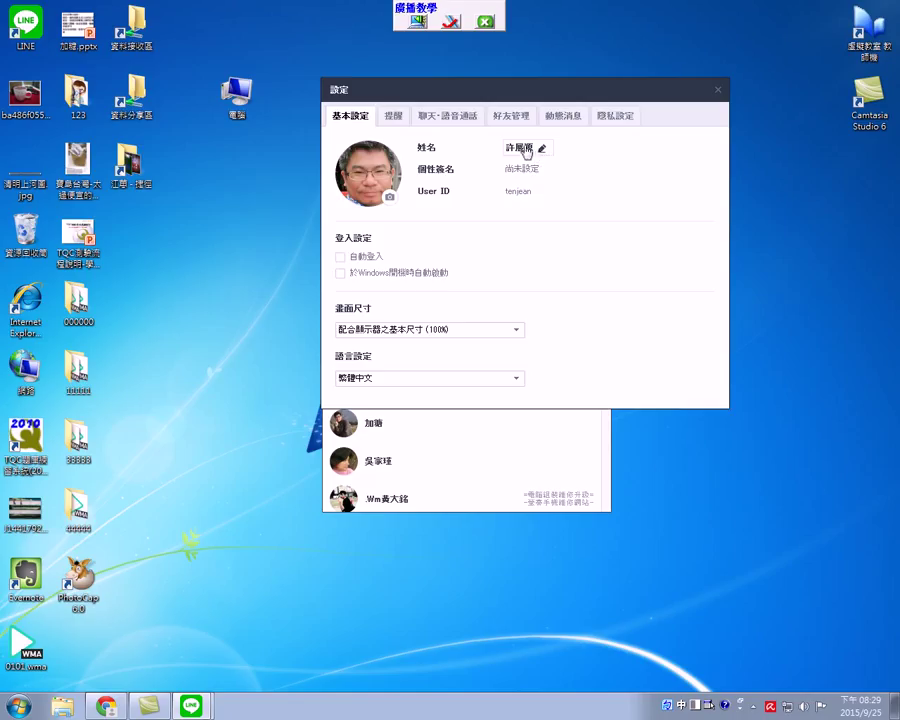
Open the display name for editing, accept it without changes and close the settings
left_click(530, 148)
double_click(529, 147)
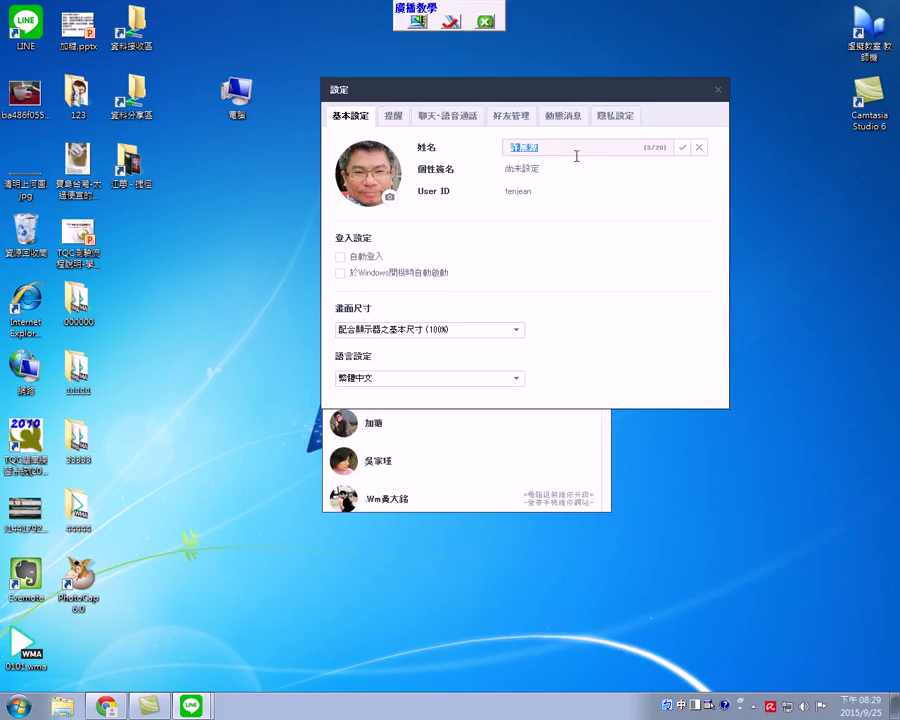
left_click(683, 150)
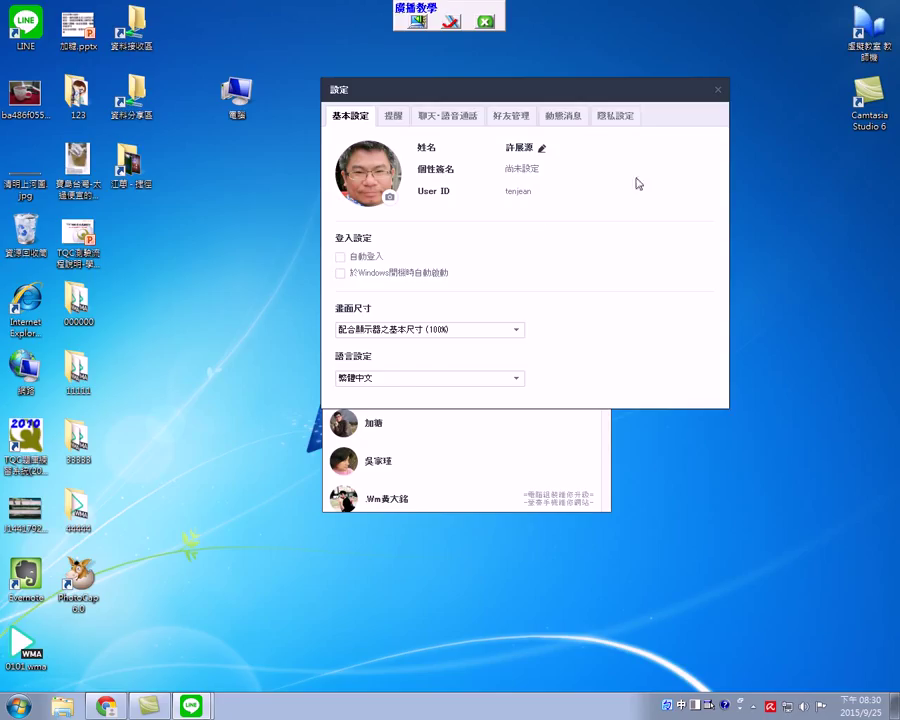
left_click(721, 94)
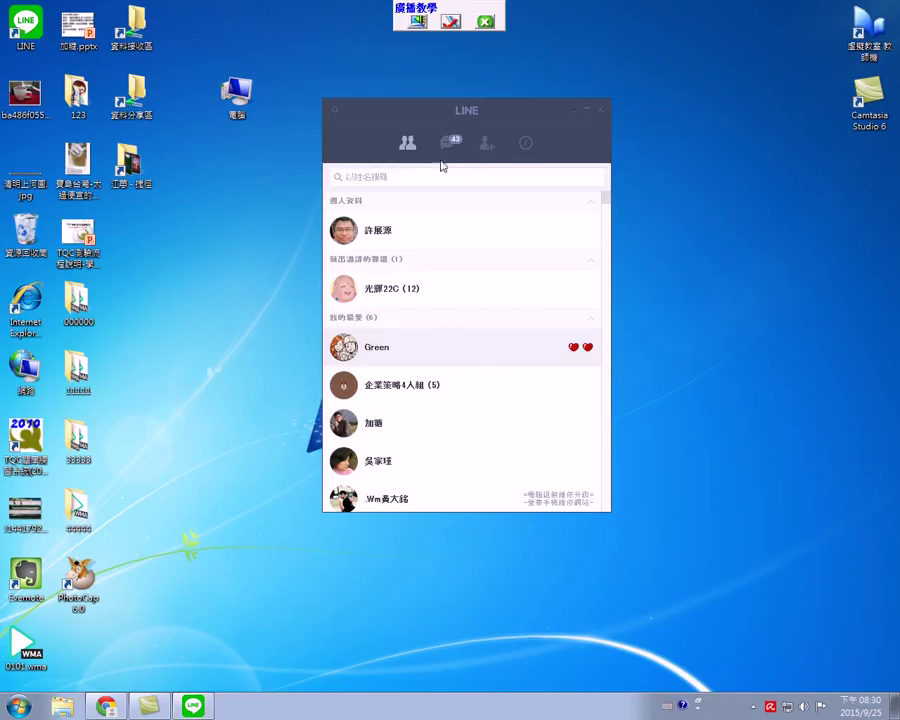
Search for a new friend by entering the person's LINE ID
left_click(409, 147)
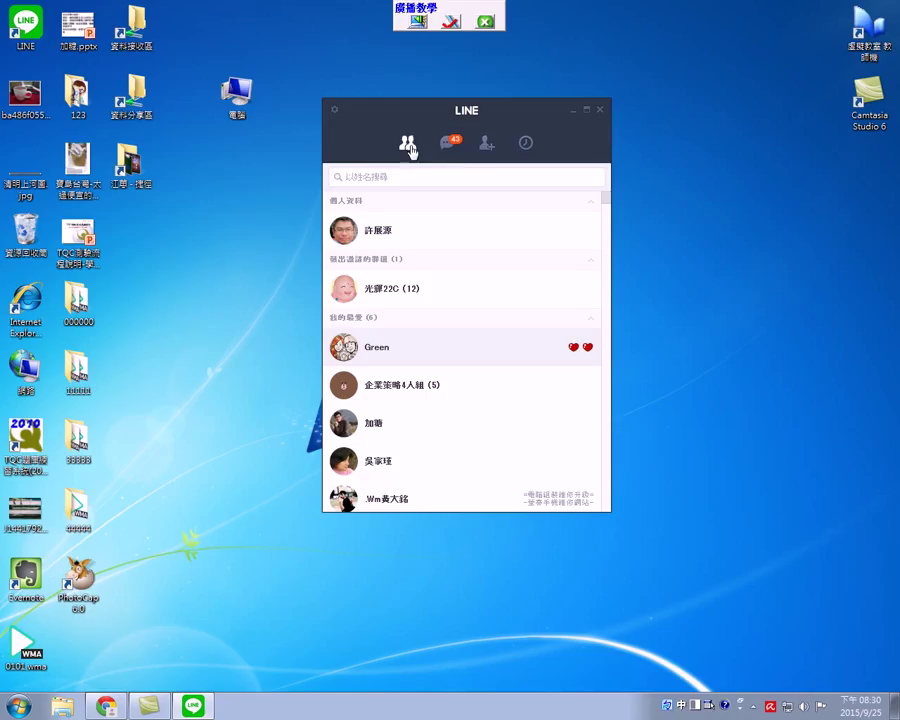
left_click(486, 145)
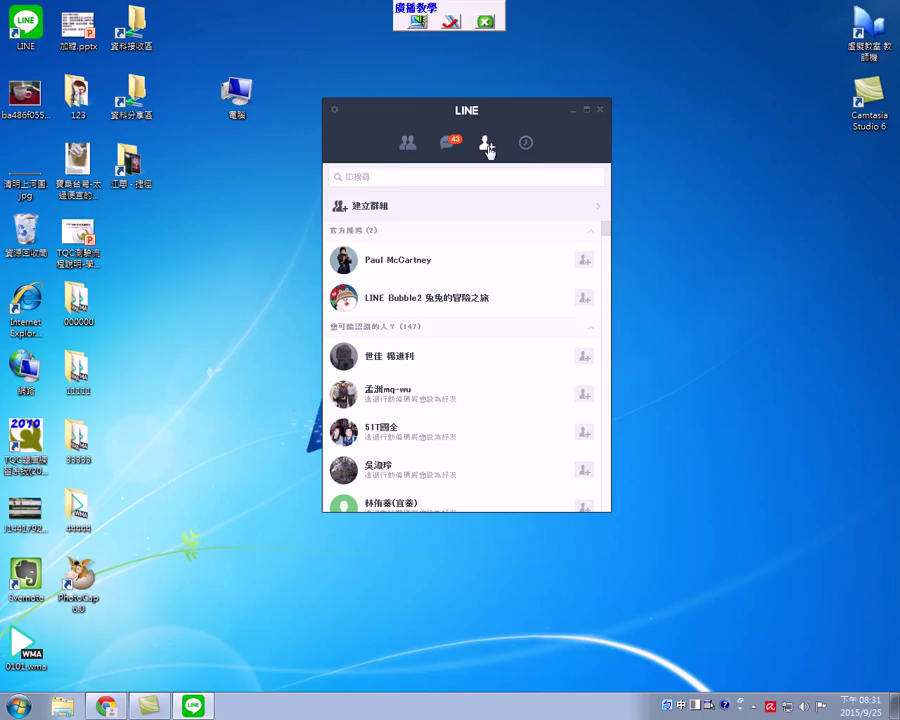
left_click(362, 179)
type("54658456")
key("Return")
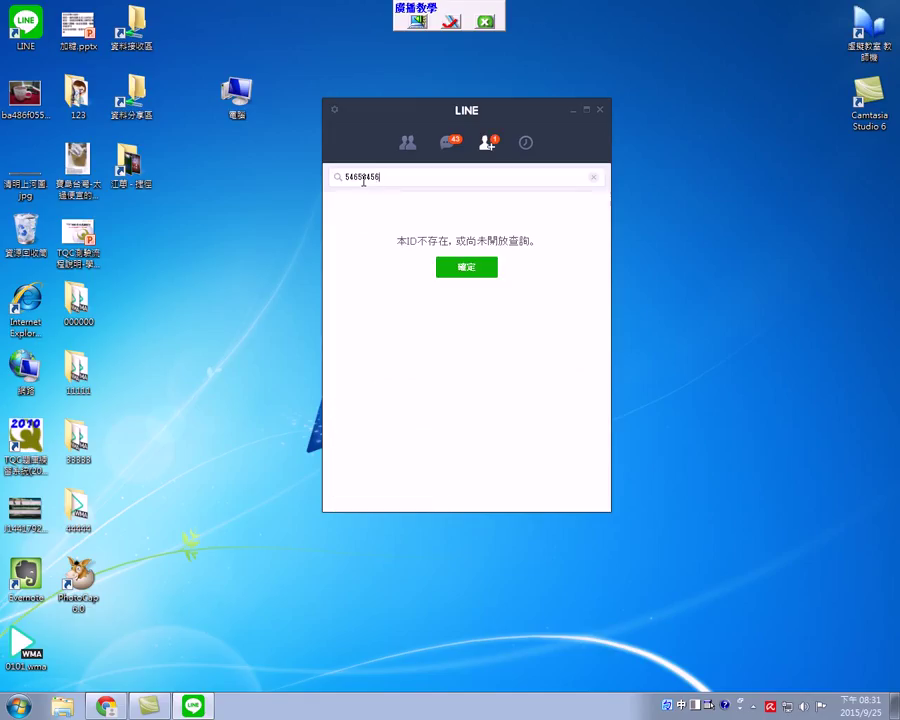
Clear the entered friend ID and return to the friends list
left_click(366, 177)
key("BackSpace")
type("6")
key("BackSpace")
key("BackSpace")
key("BackSpace")
key("BackSpace")
key("BackSpace")
key("BackSpace")
key("BackSpace")
key("BackSpace")
left_click(407, 143)
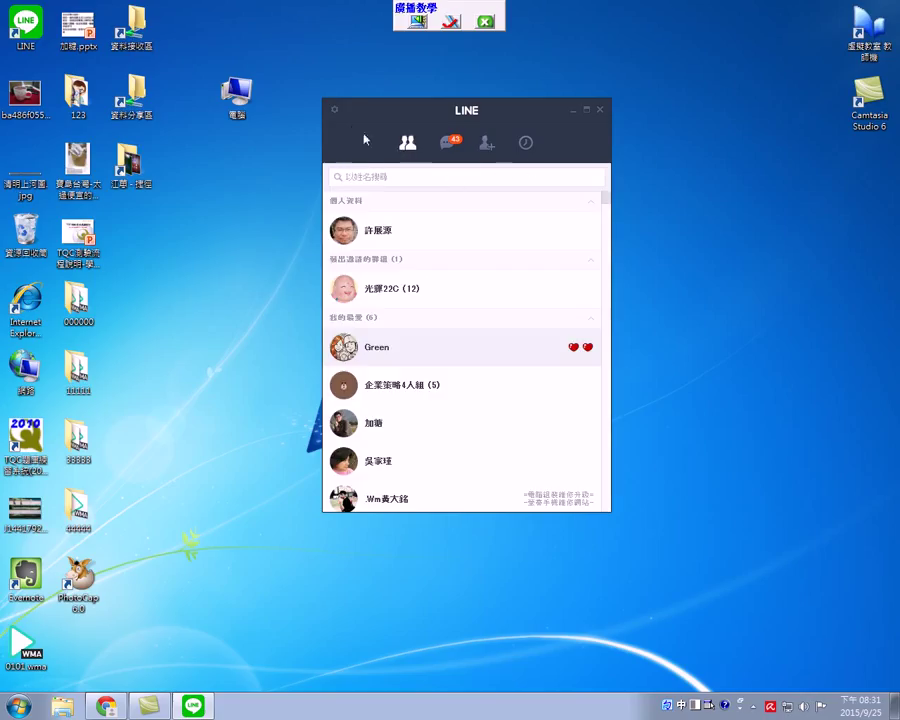
Open the settings, enable automatic login (自動登入), accept the notice and disable the option again
left_click(336, 112)
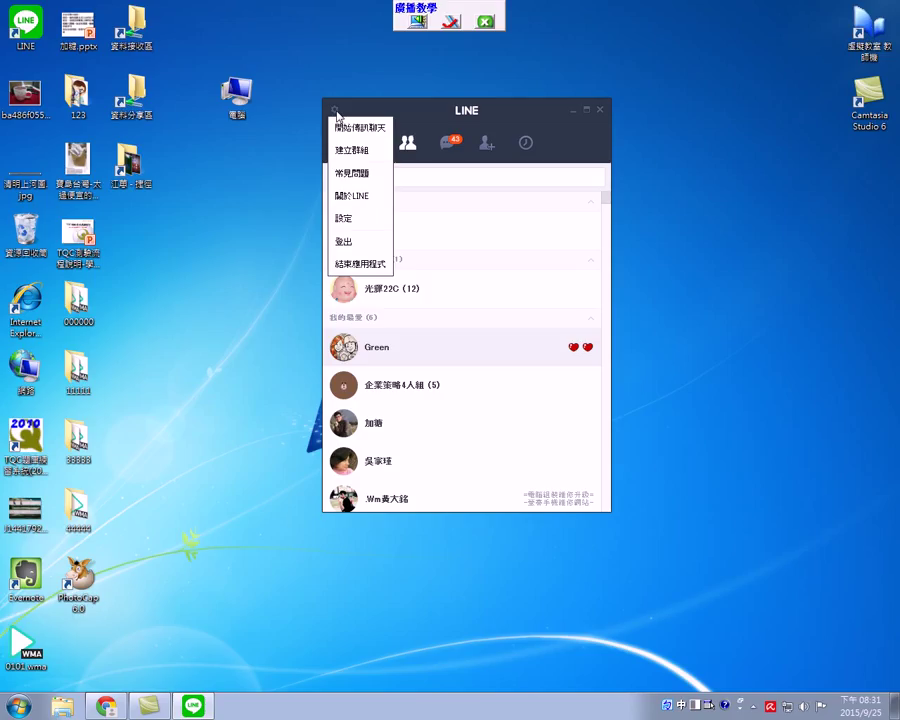
left_click(347, 222)
left_click_drag(520, 106, 353, 100)
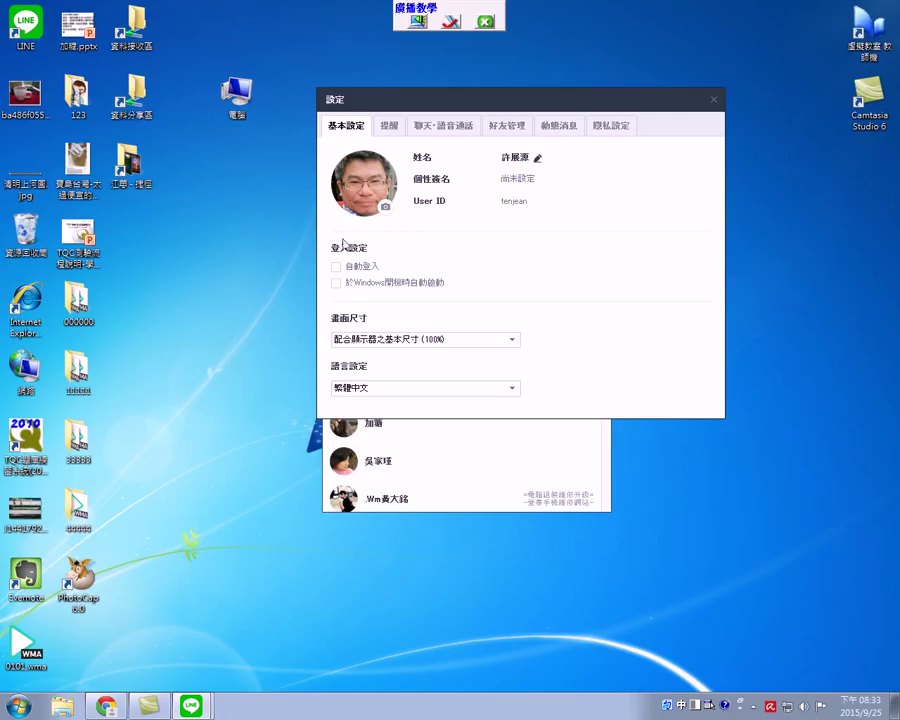
left_click(342, 266)
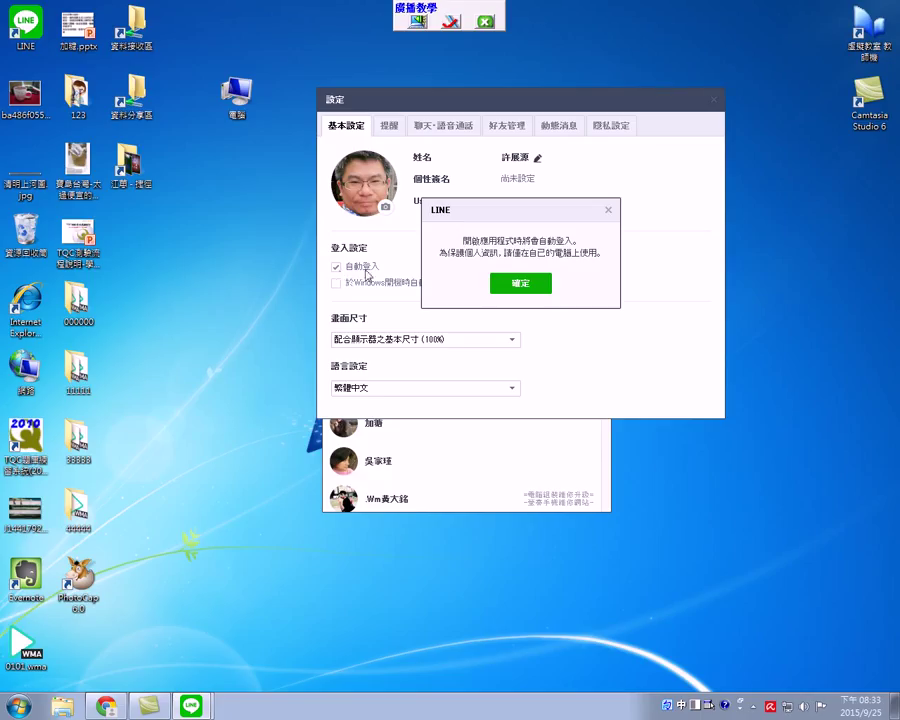
left_click(497, 287)
left_click(337, 267)
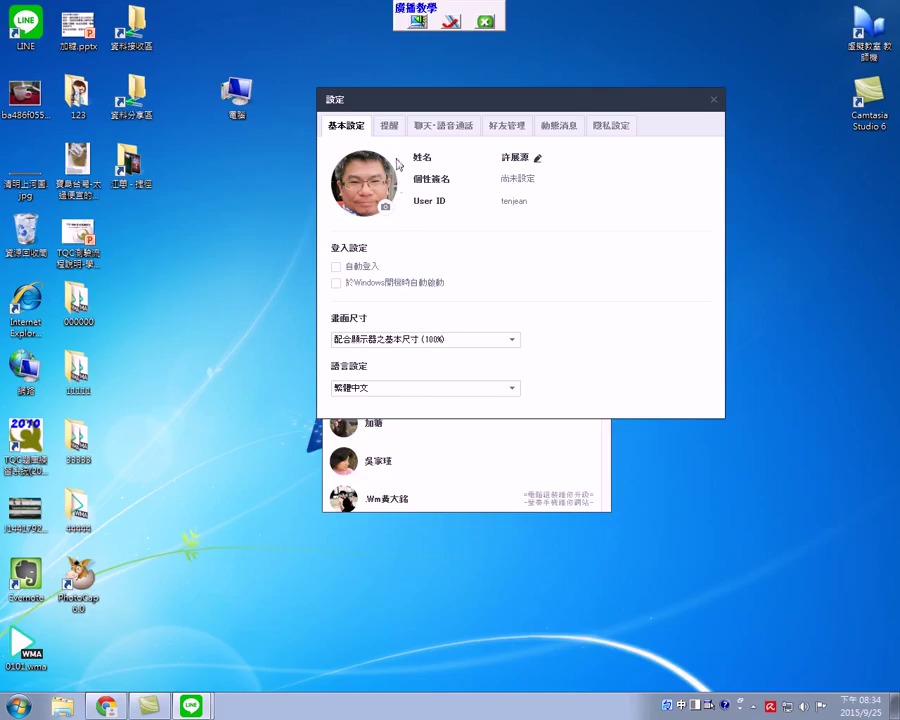
Examine the reminder, chat and voice call, friend management, timeline and privacy settings, including the actions offered for a blocked account
left_click(391, 127)
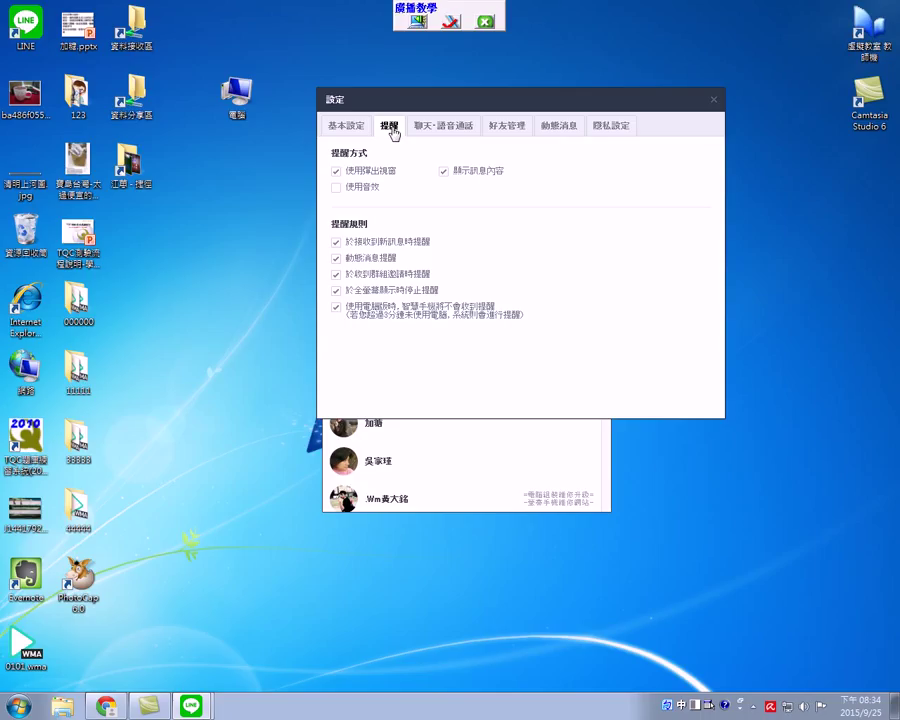
left_click(438, 132)
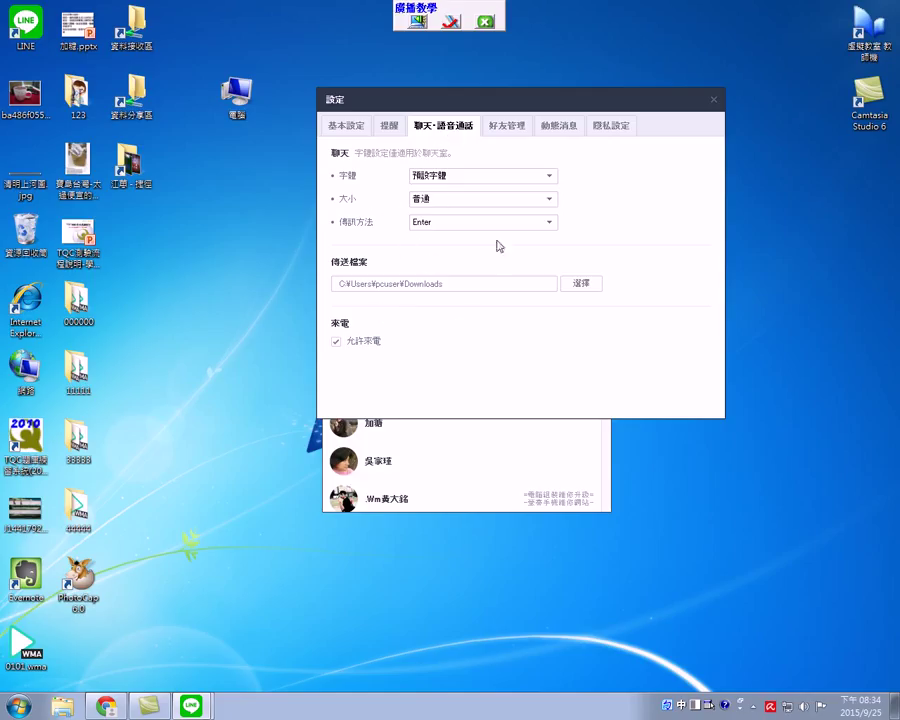
left_click(510, 136)
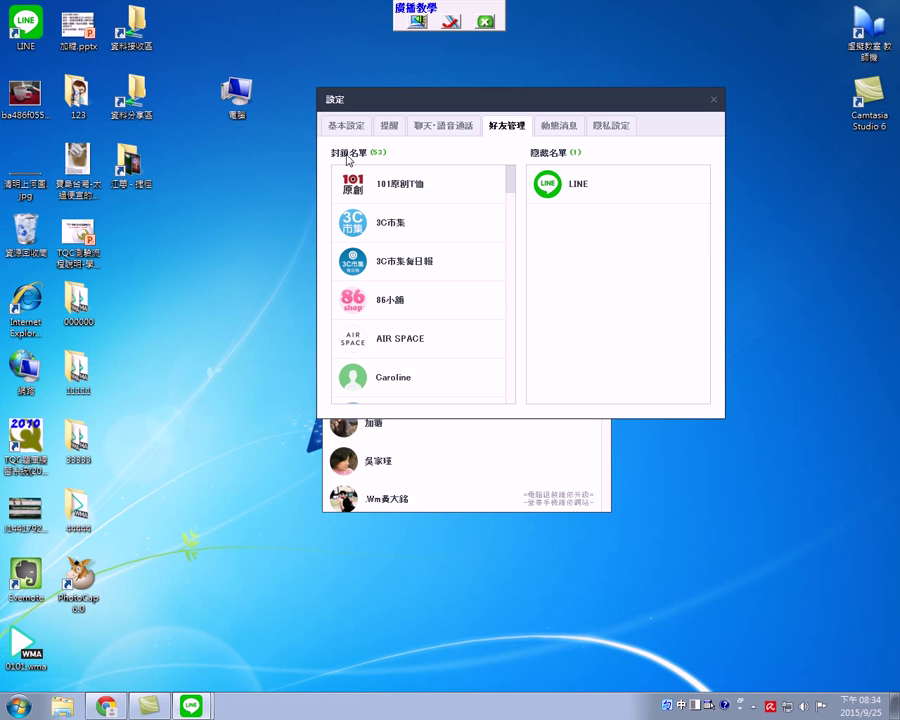
mouse_move(512, 195)
left_mouse_down()
mouse_move(509, 243)
mouse_move(510, 194)
left_mouse_up()
mouse_move(513, 186)
left_mouse_down()
mouse_move(515, 219)
mouse_move(511, 183)
left_mouse_up()
mouse_move(446, 273)
mouse_move(538, 192)
mouse_move(480, 182)
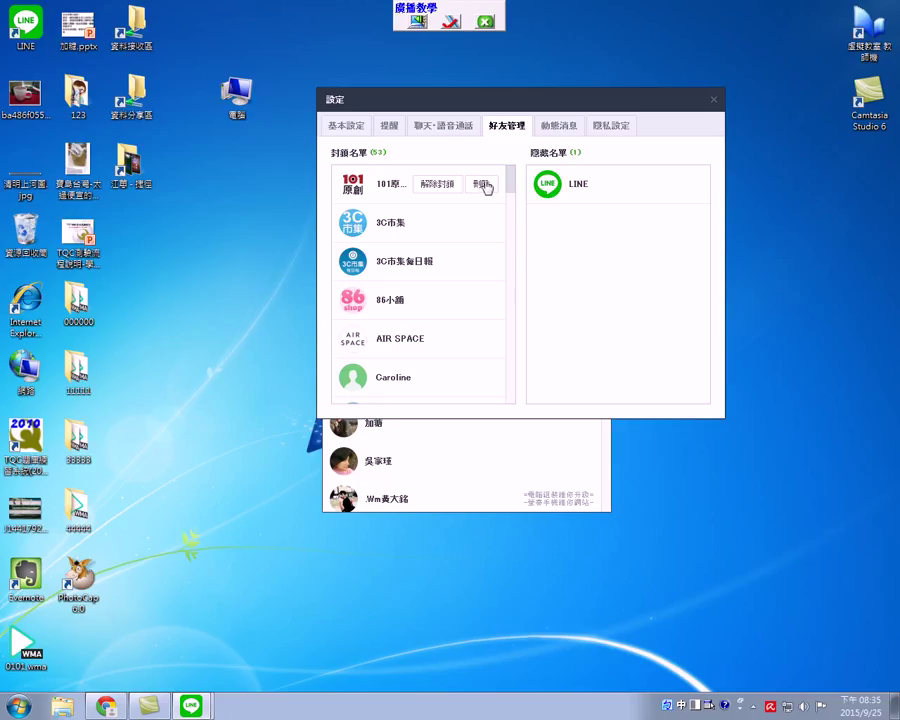
left_click(558, 128)
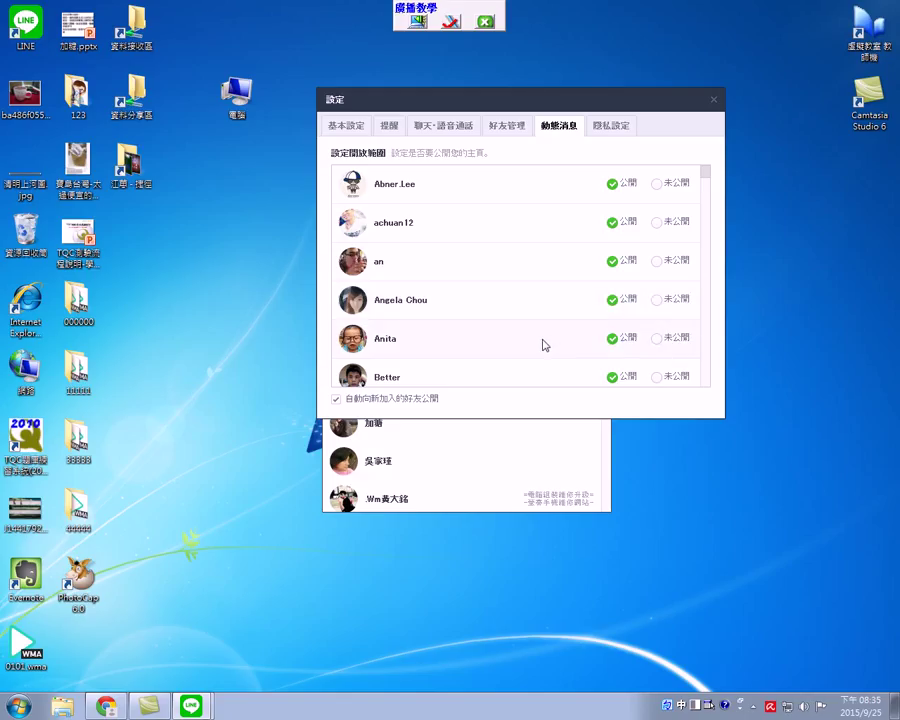
left_click(610, 130)
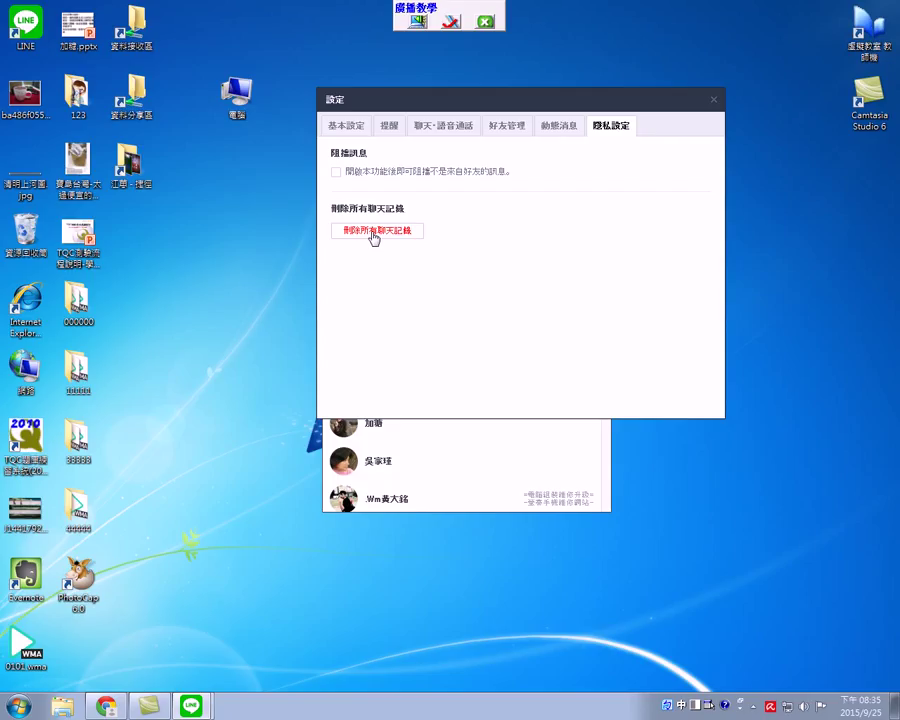
Close the settings window and end the classroom screen broadcast (廣播教學)
left_click_drag(418, 106, 613, 184)
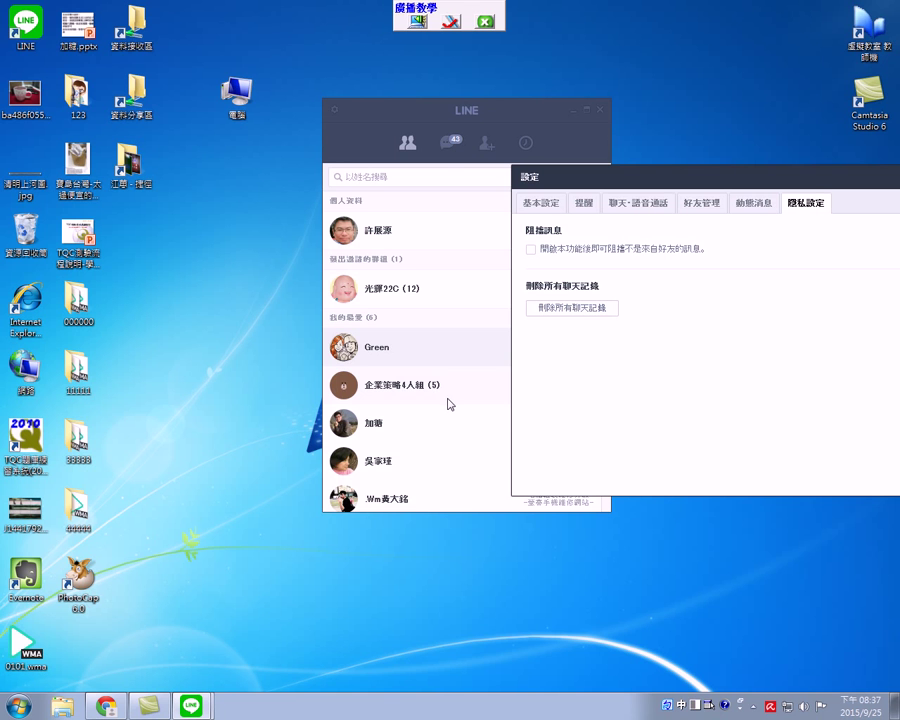
left_click_drag(791, 185, 597, 190)
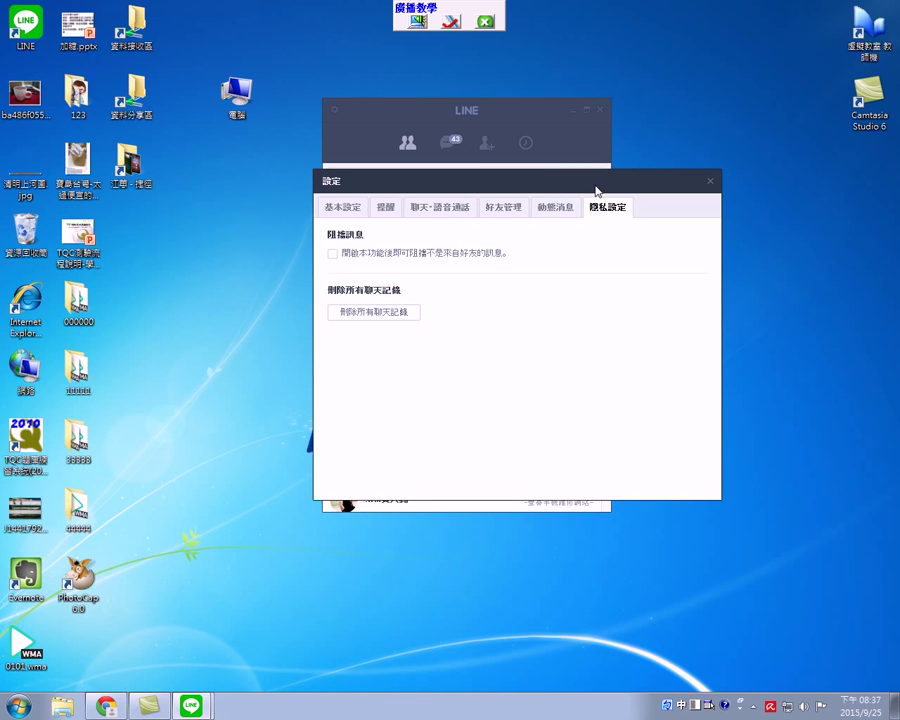
left_click(710, 185)
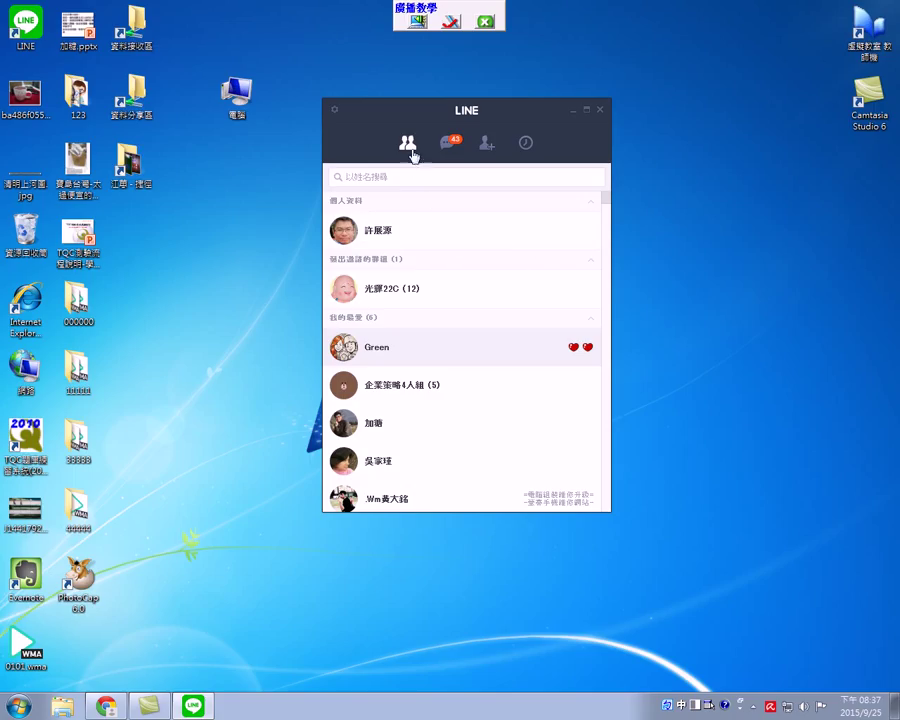
left_click(487, 22)
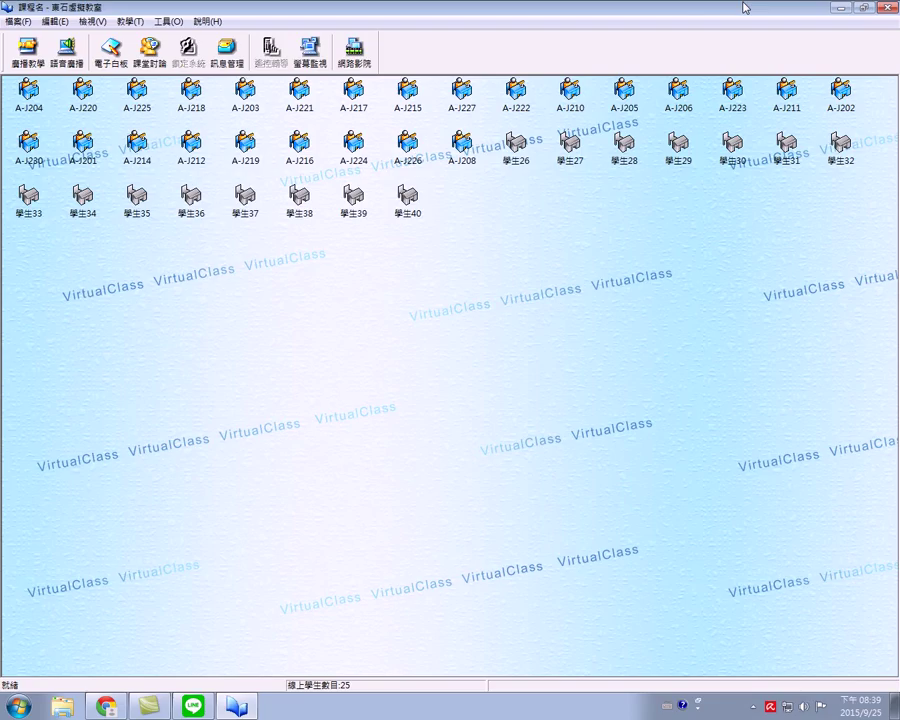
Switch to Chrome and resume playback of the YouTube video 櫻花雨 - 林海
left_click(111, 705)
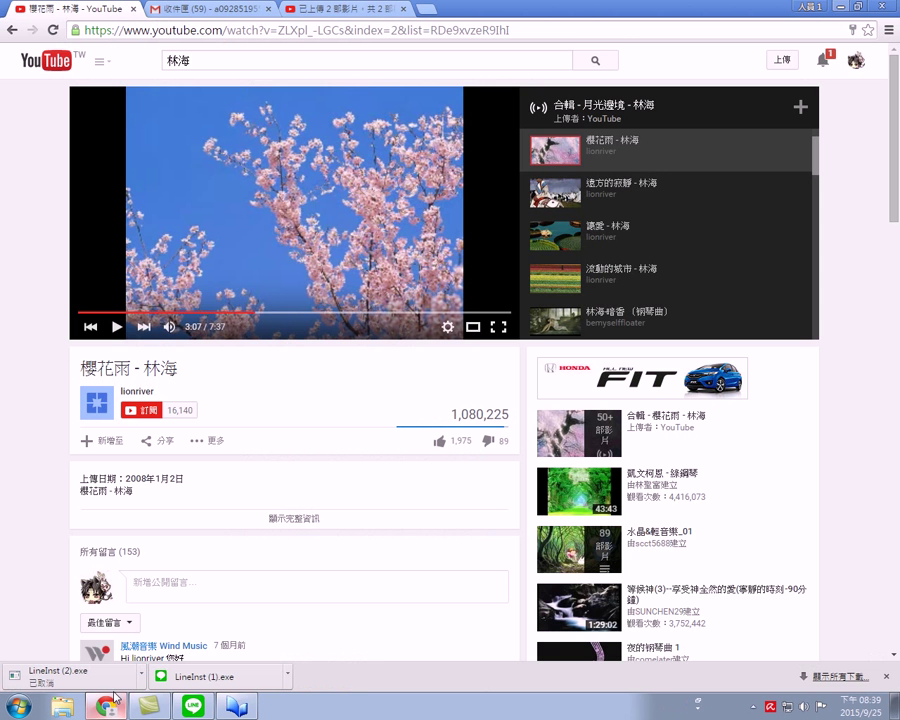
left_click(116, 326)
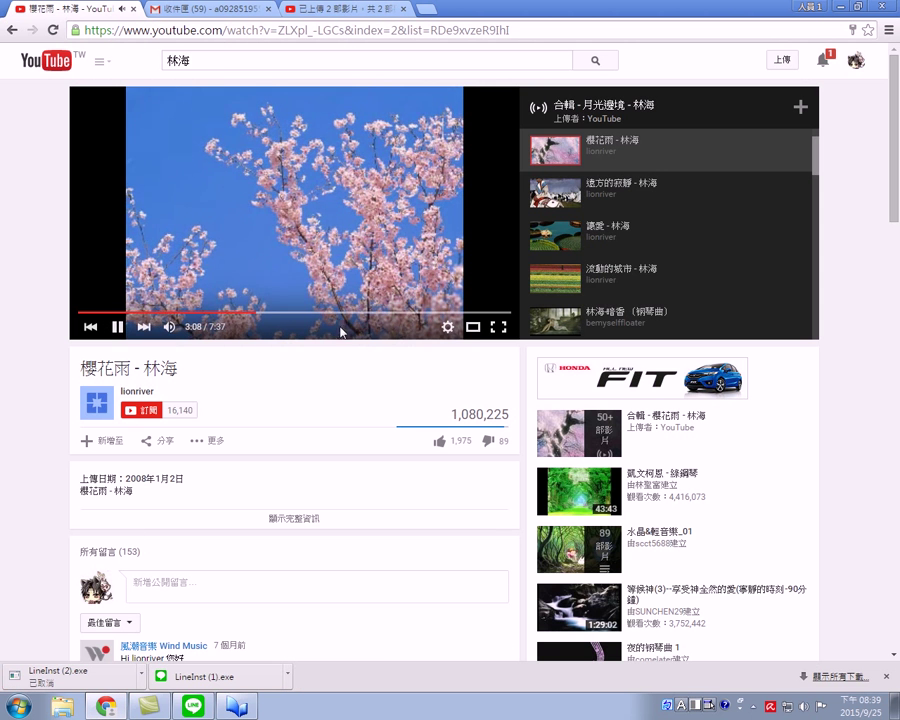
mouse_move(209, 330)
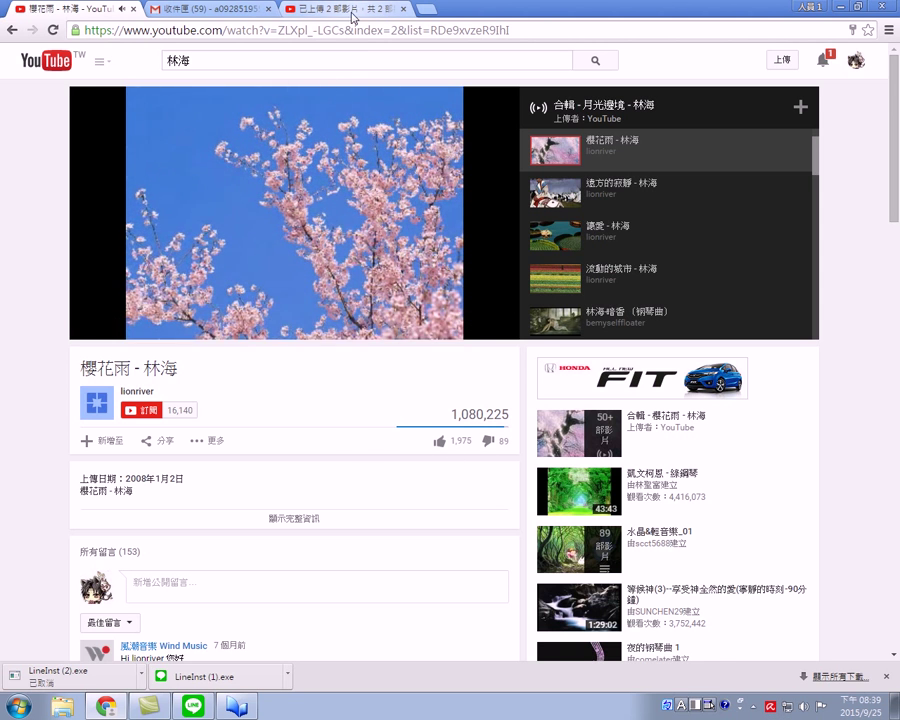
left_click(753, 706)
left_click(731, 647)
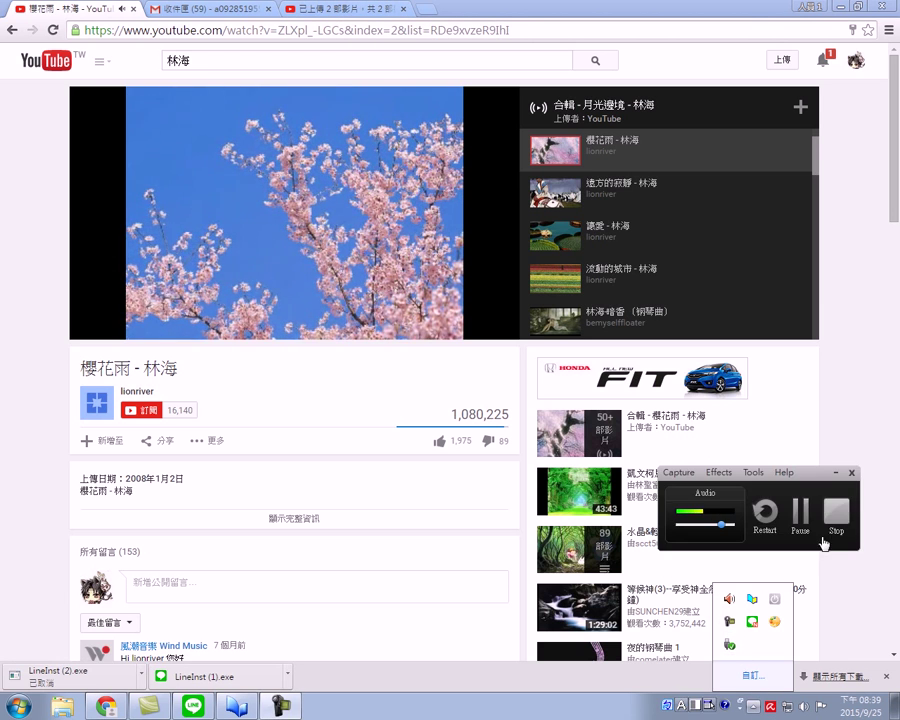